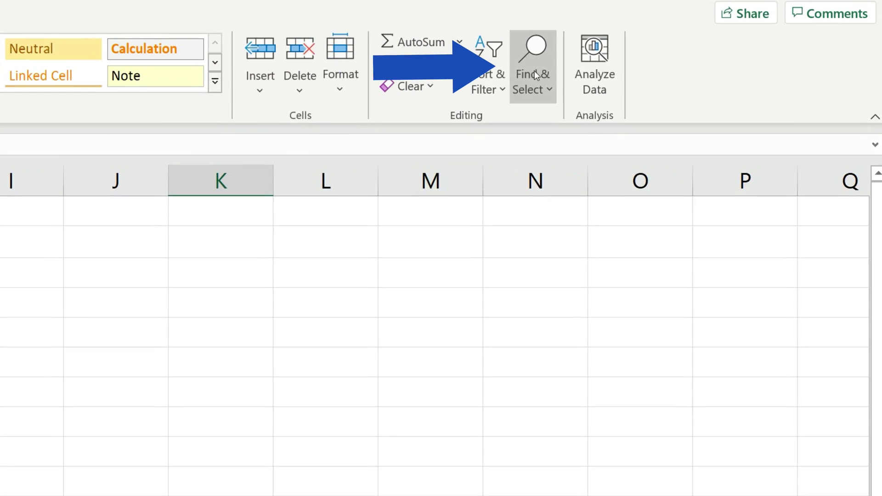
Bring up the Find and Replace window from the Home tab's Find & Select menu.
click(529, 75)
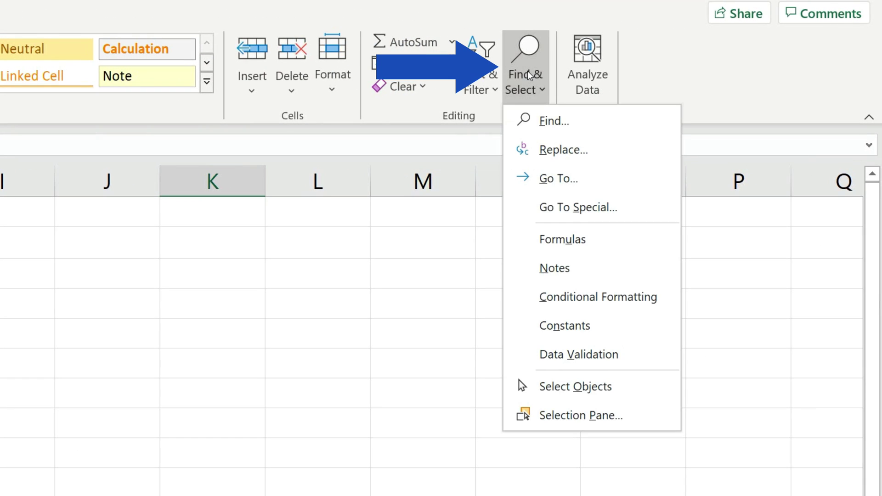
click(571, 150)
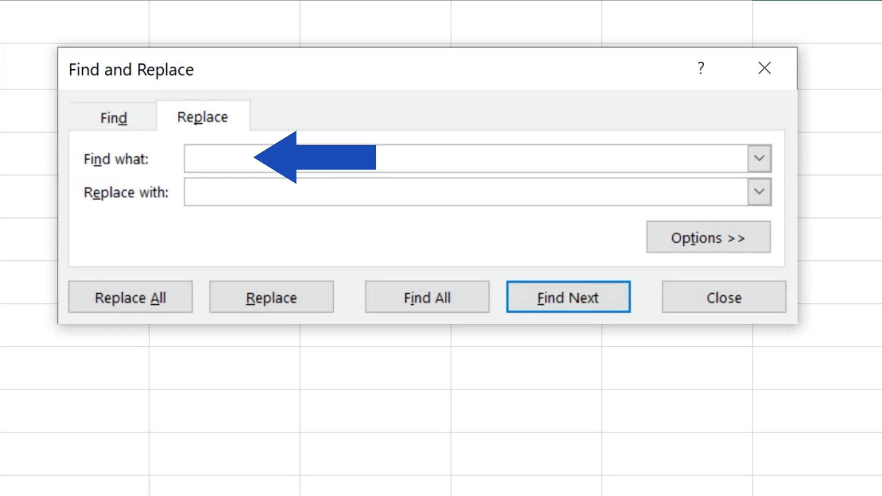
text(HR)
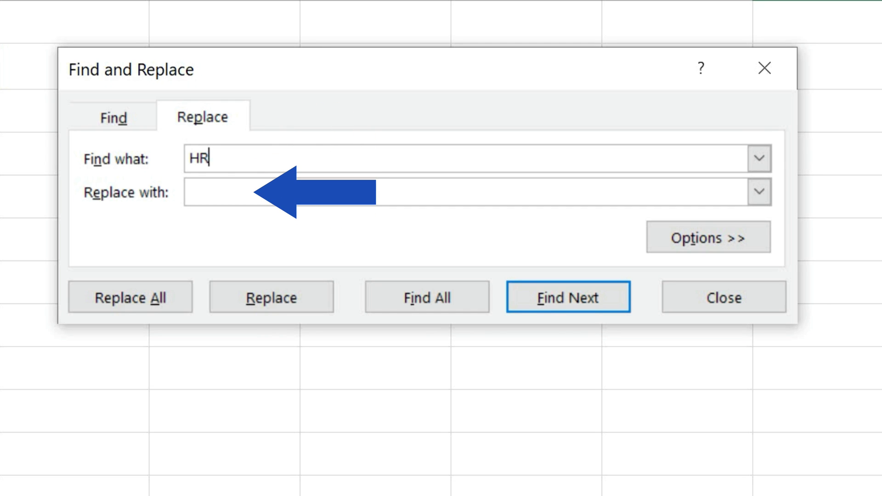
Enter HR as the text to find and Human Resources as its replacement.
click(222, 193)
text(Human Resour)
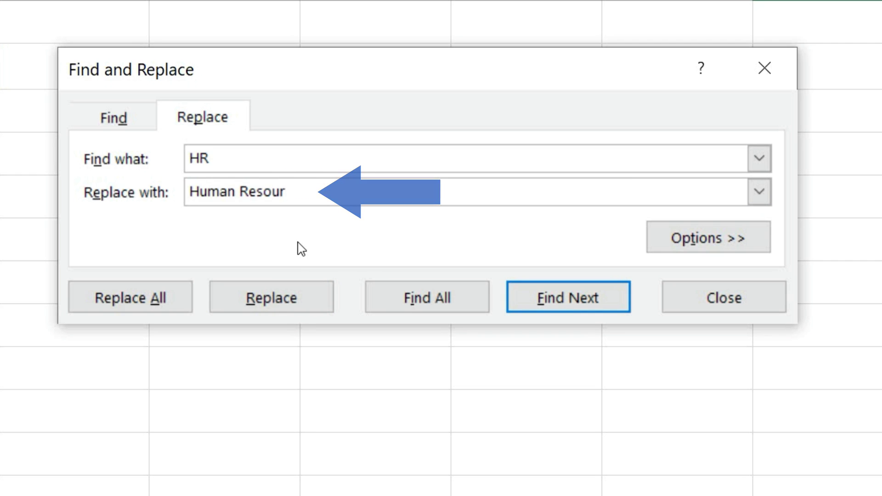
text(ces)
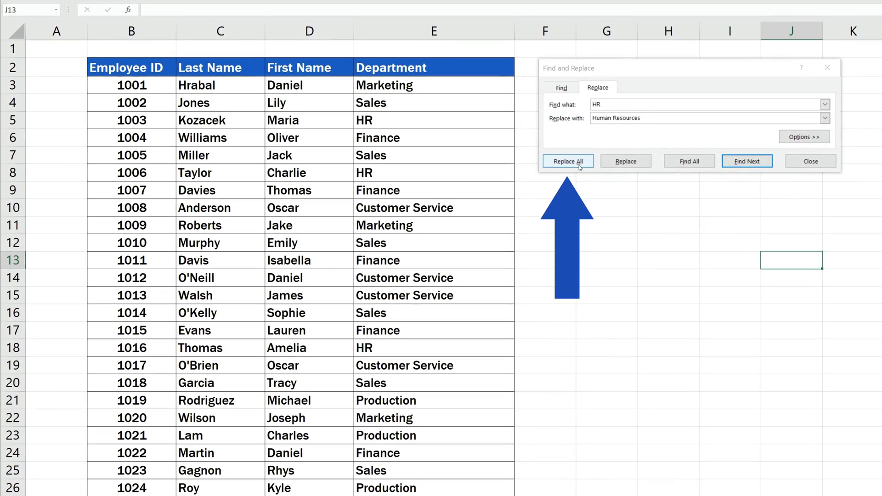
Replace all HR matches in the sheet, which also turns Hrabal in C3 into Human Resources.
click(579, 161)
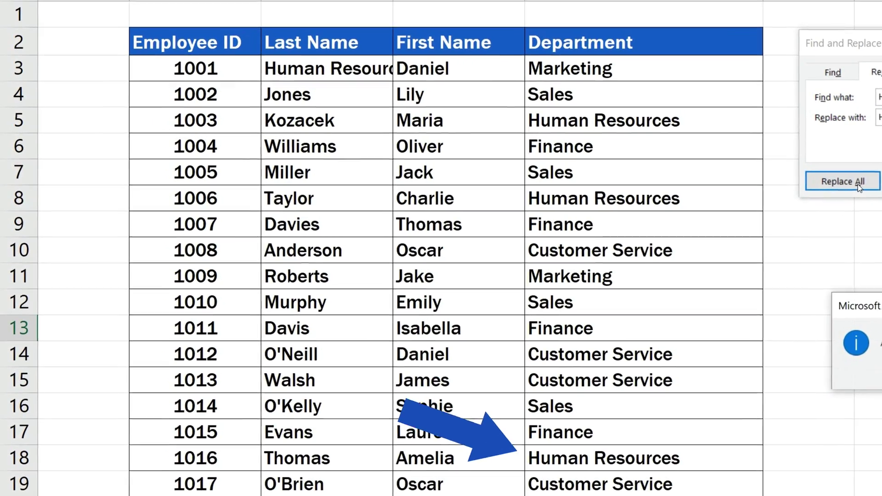
key(Return)
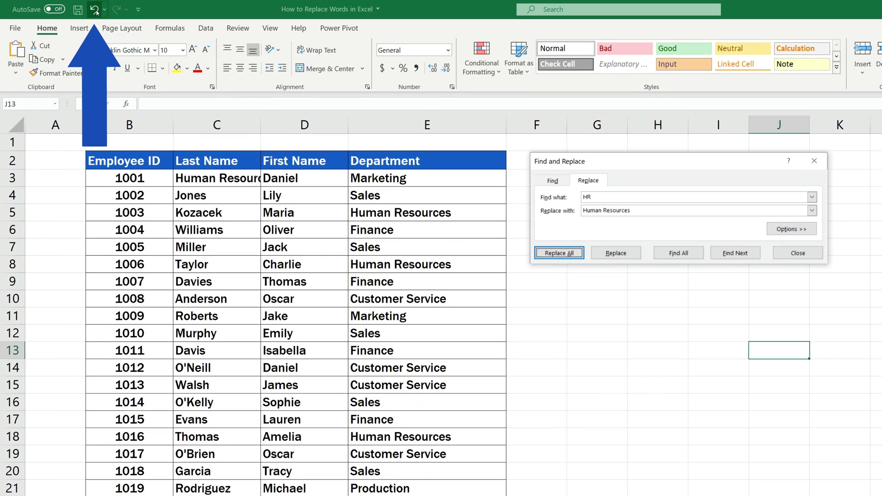
Undo the replacement, list all four HR matches and sort them by value so the three HR cells lead.
click(95, 12)
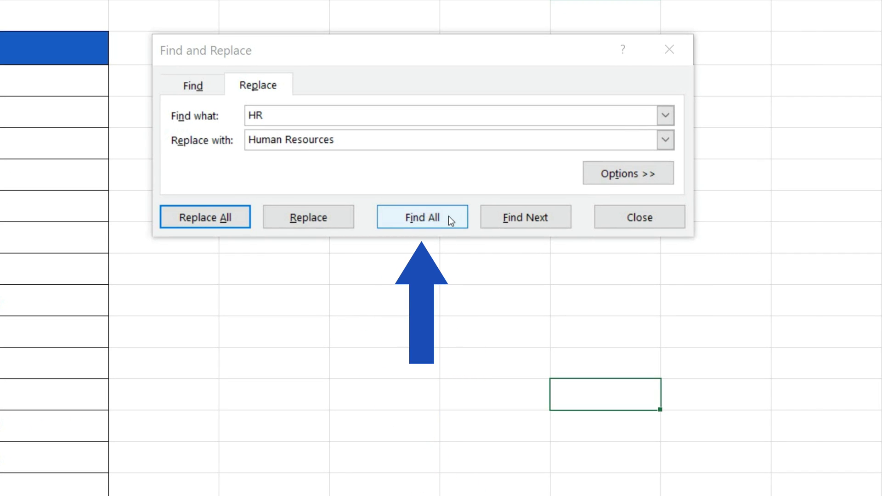
click(448, 217)
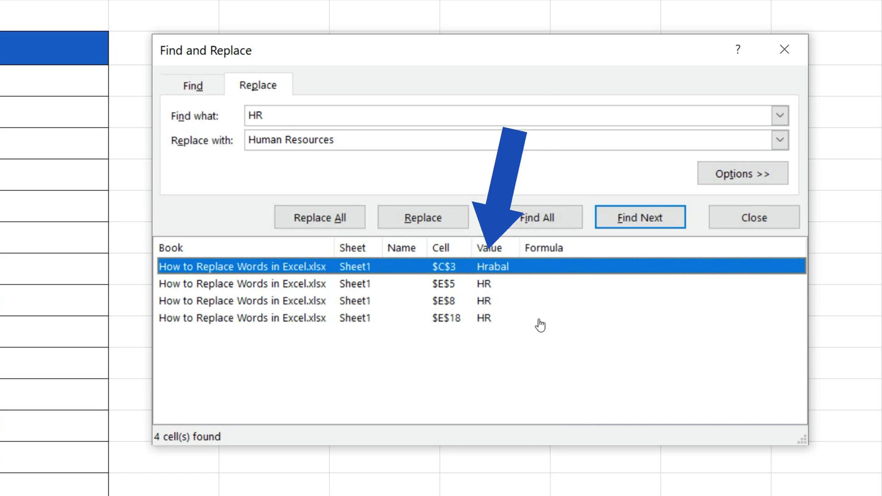
click(499, 245)
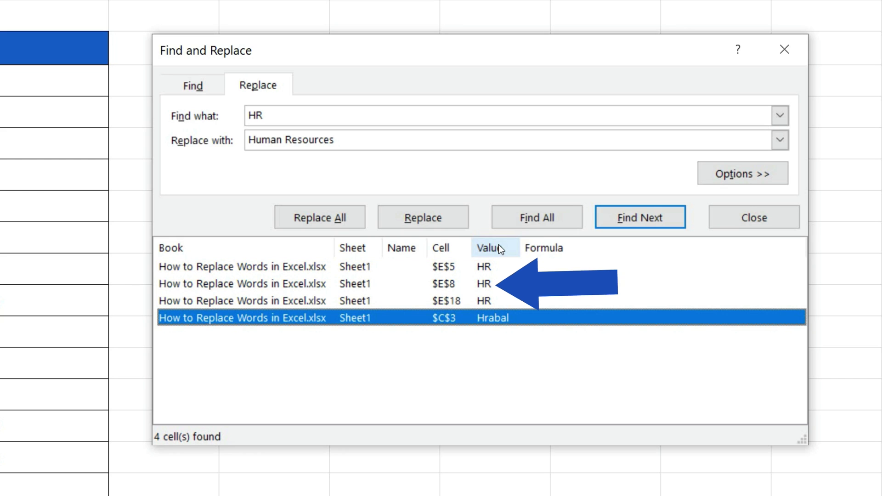
Select only the three Department matches E5 to E18 and replace them with Human Resources, leaving Hrabal.
click(312, 267)
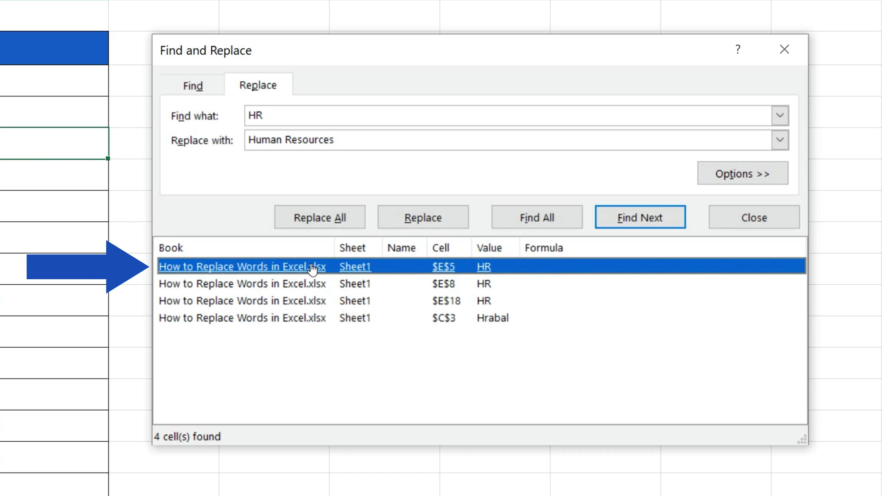
shift+click(291, 301)
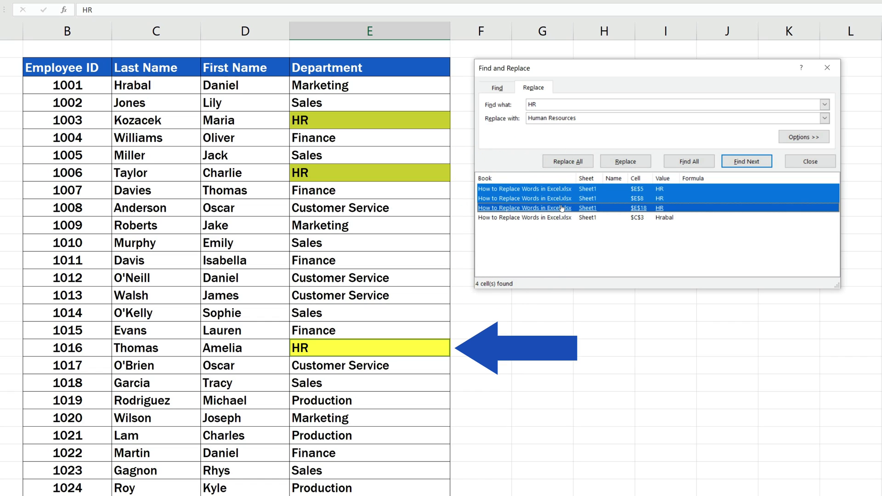
click(582, 163)
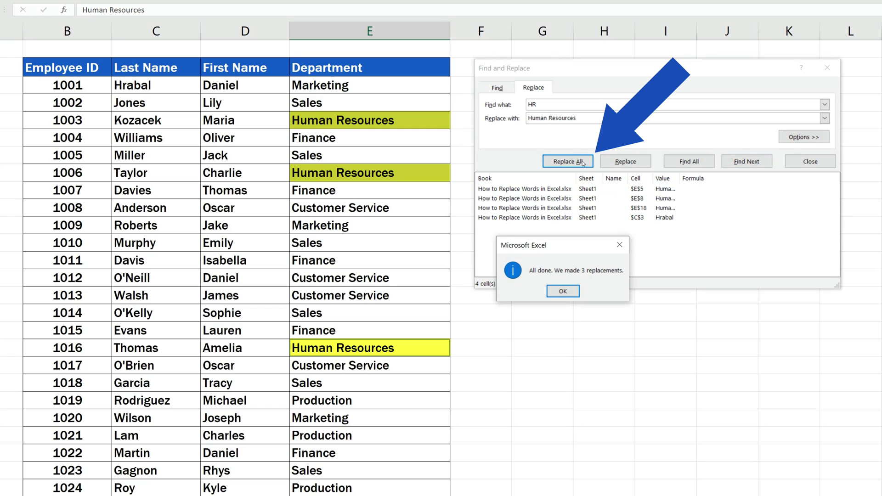